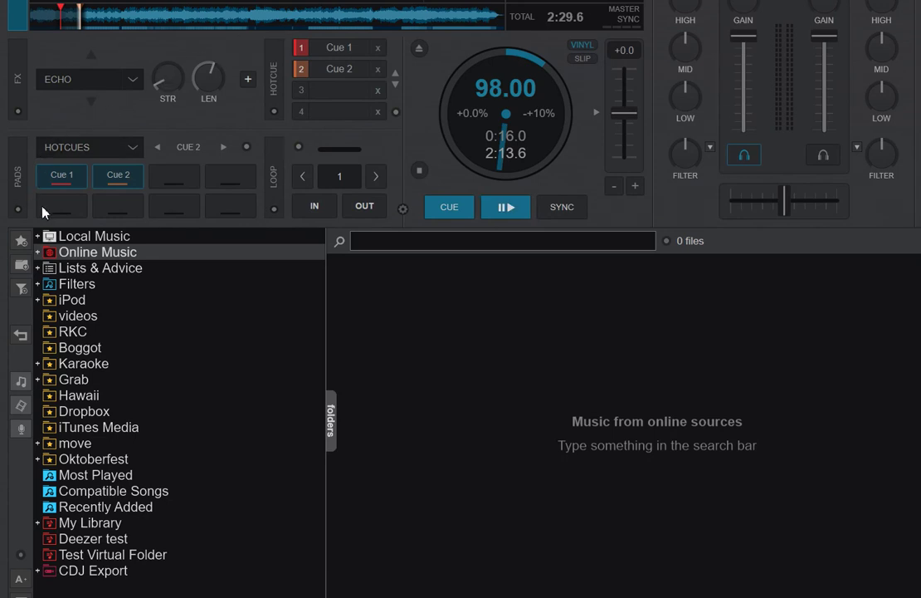
Jump playback between Cue 1 and Cue 2, then stop back at the cue point
click(135, 148)
click(128, 131)
click(64, 184)
click(124, 178)
click(68, 177)
click(119, 177)
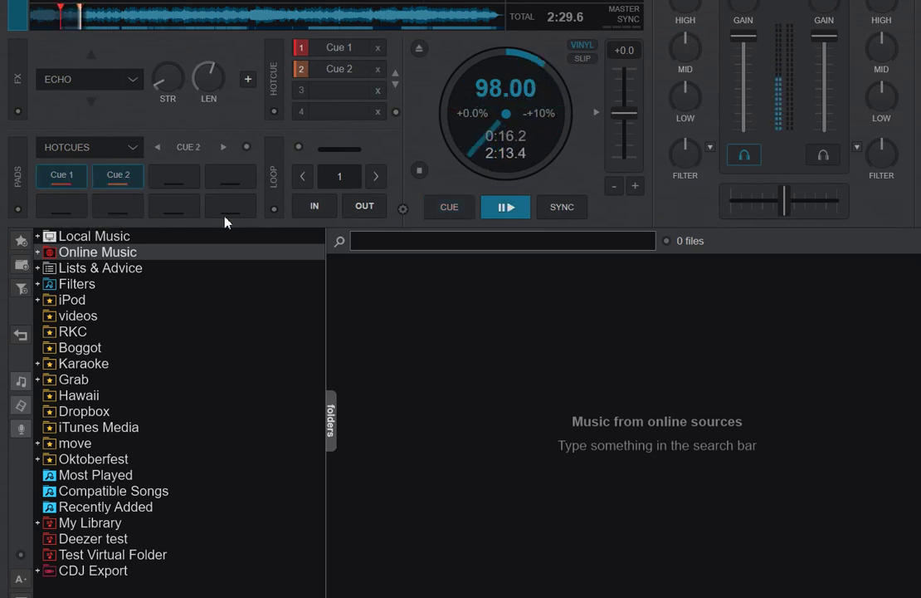
click(467, 215)
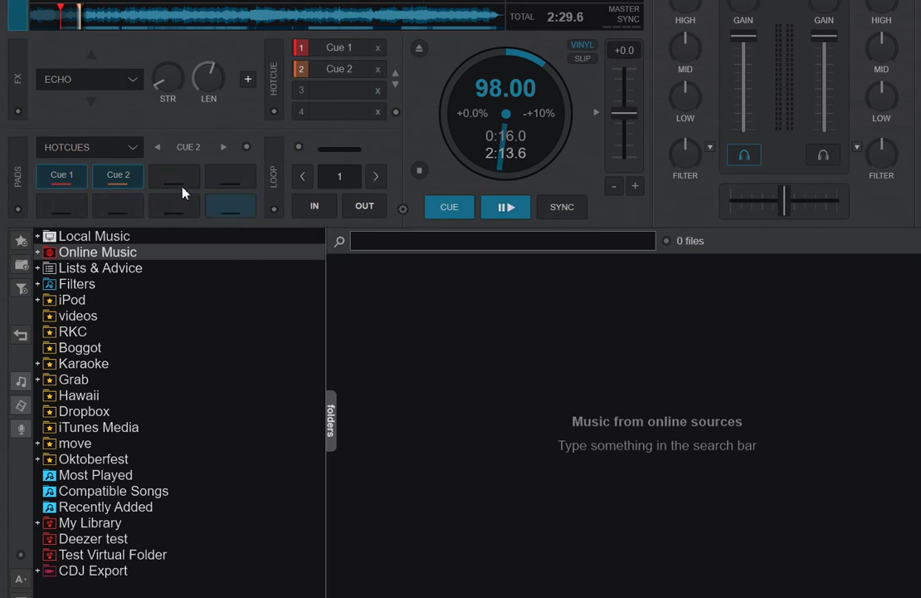
Split the hotcue page with sampler pads: Air Horn, Siren, Explosion, Applause
click(136, 151)
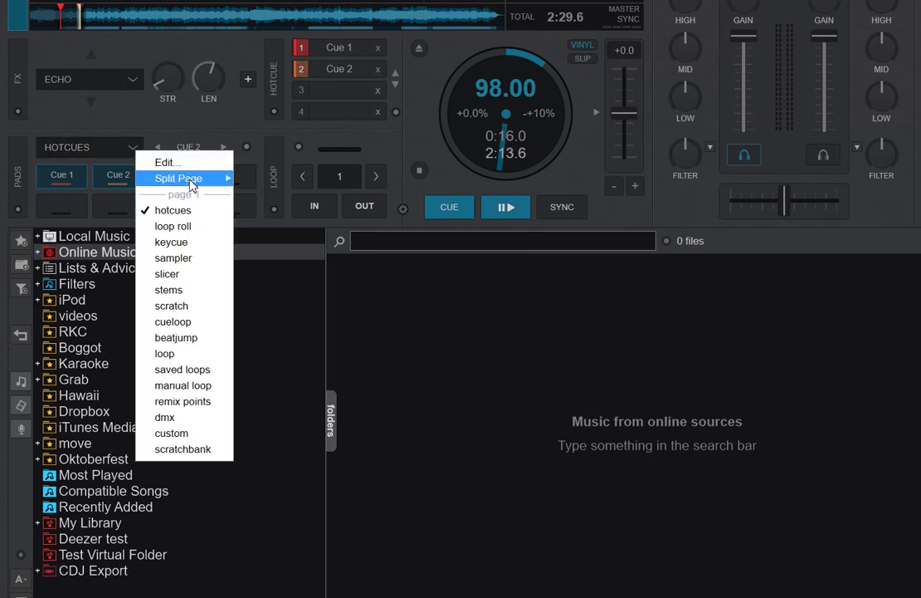
mouse_move(191, 184)
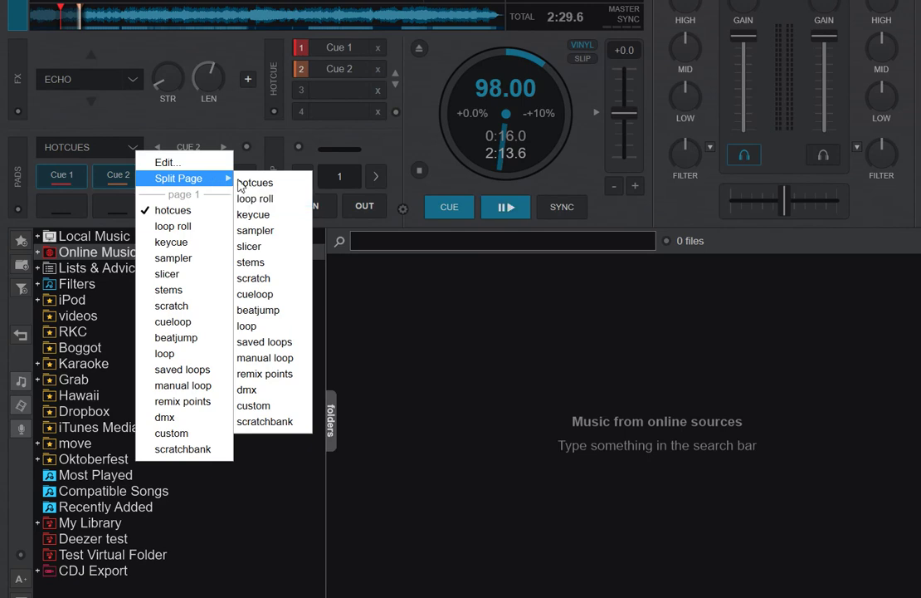
click(270, 231)
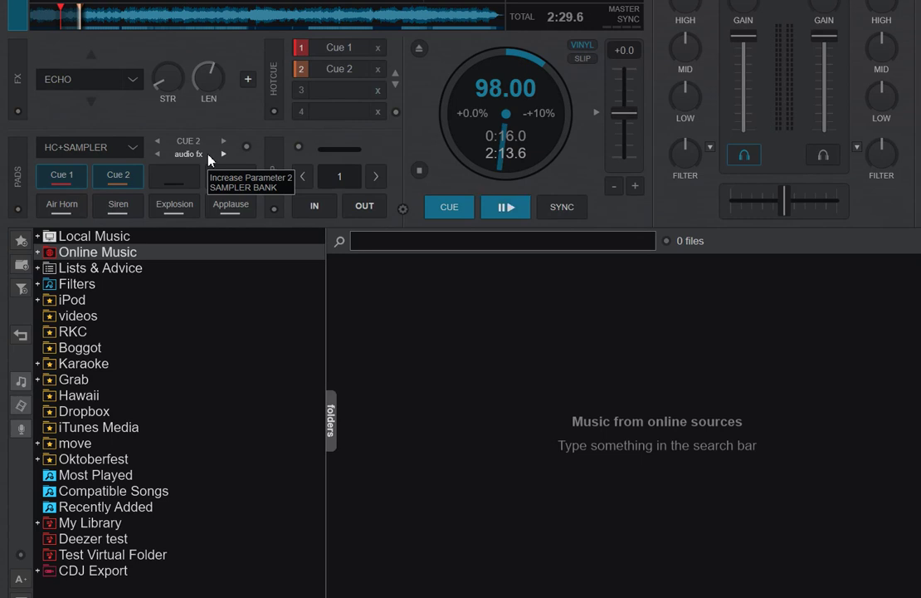
Save the hotcue-sampler split as page 'HC+sampler' and make it the deck's active page
click(138, 152)
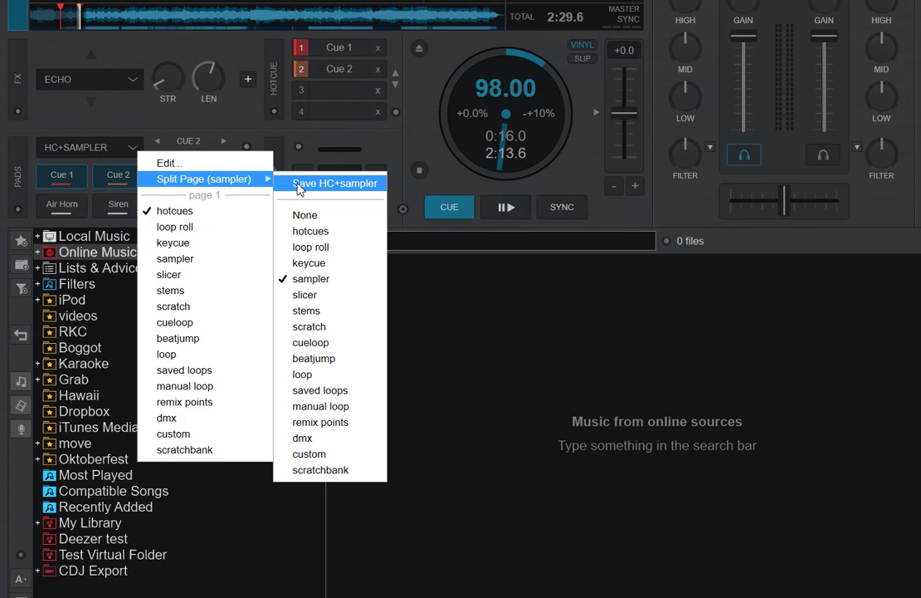
click(300, 188)
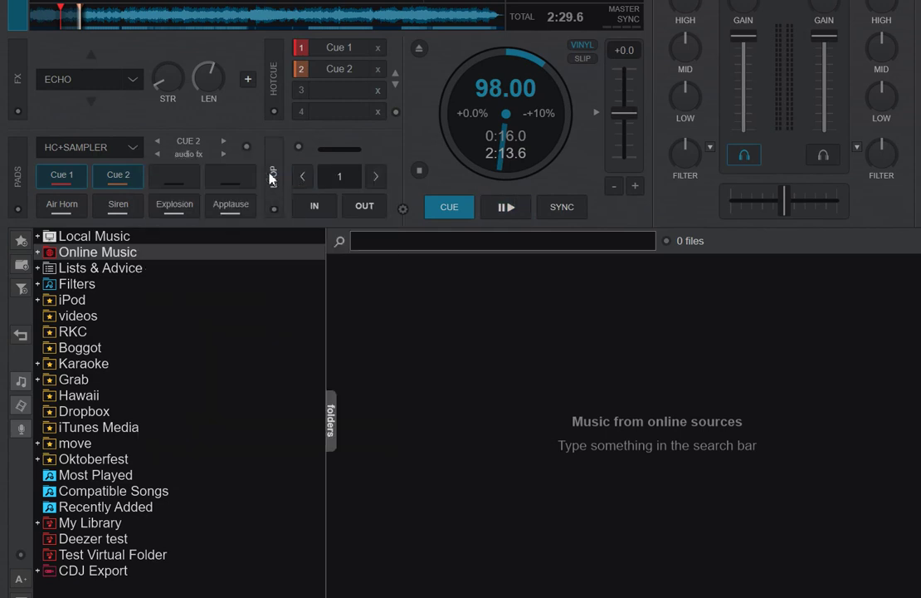
click(135, 149)
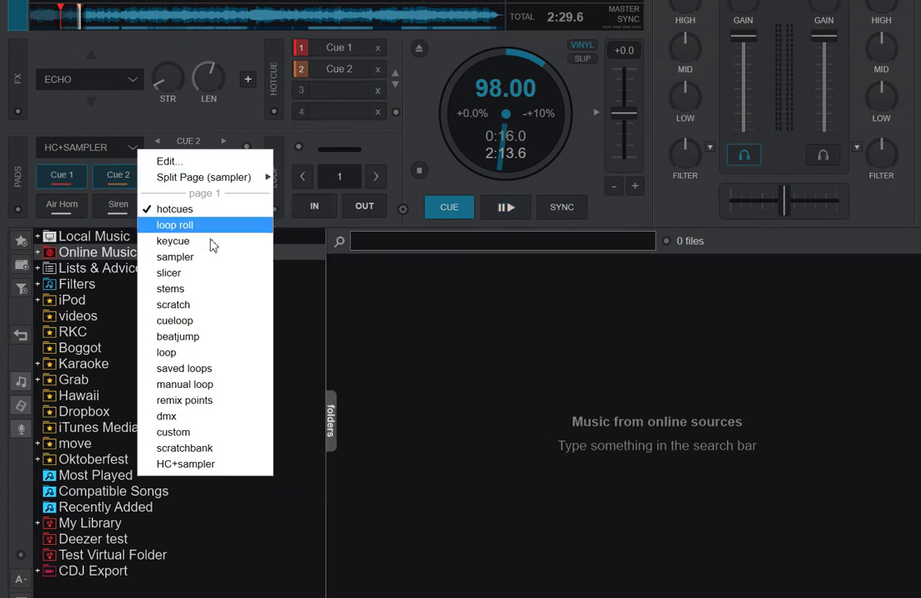
click(232, 466)
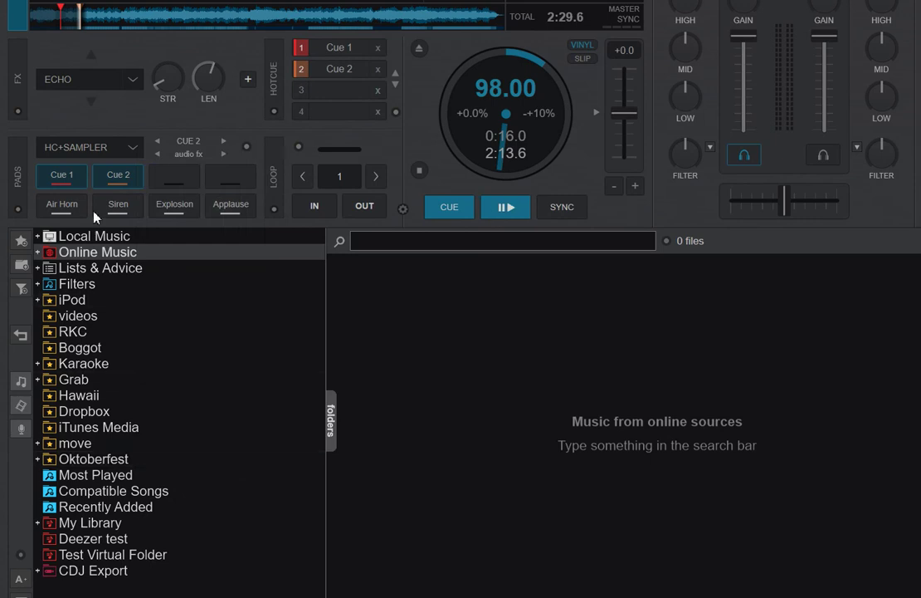
click(134, 150)
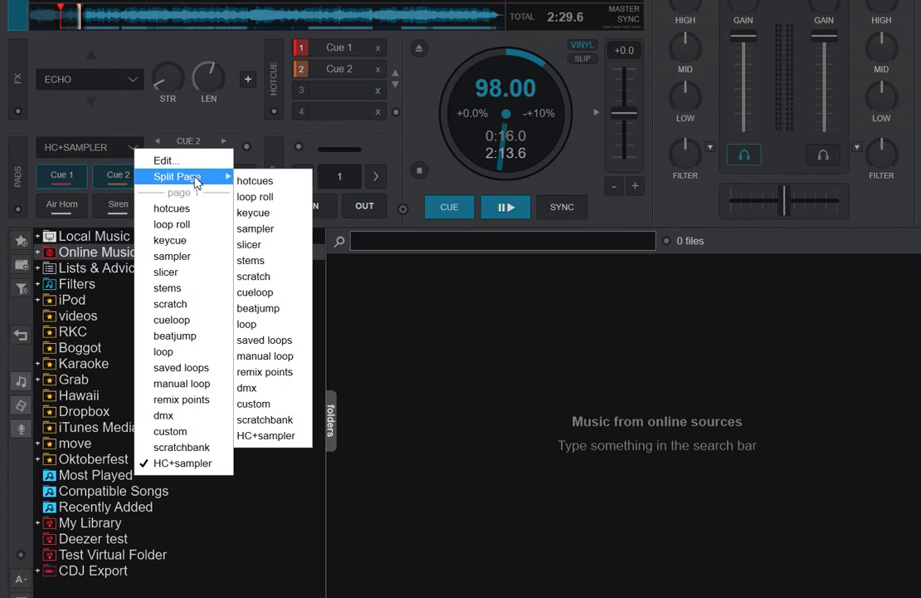
click(161, 160)
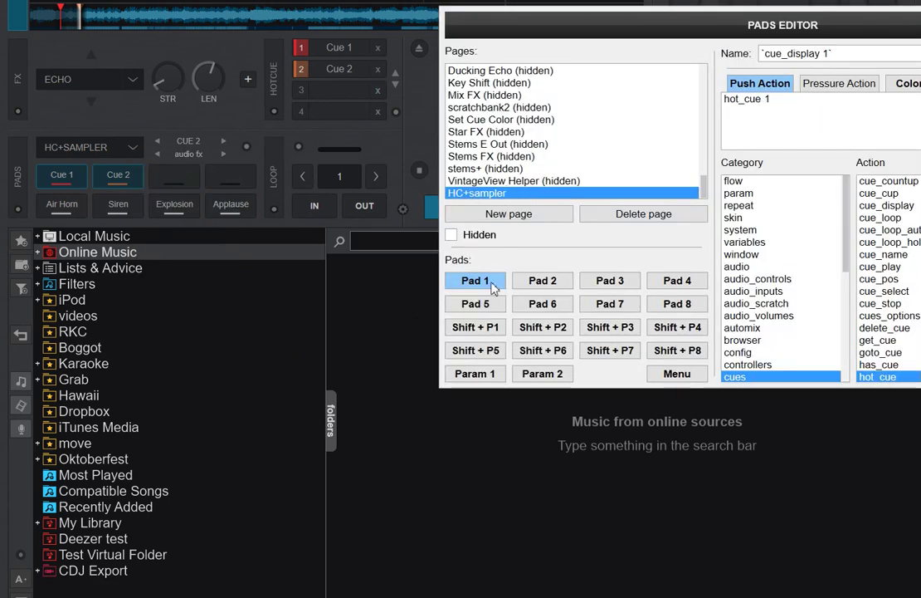
click(479, 304)
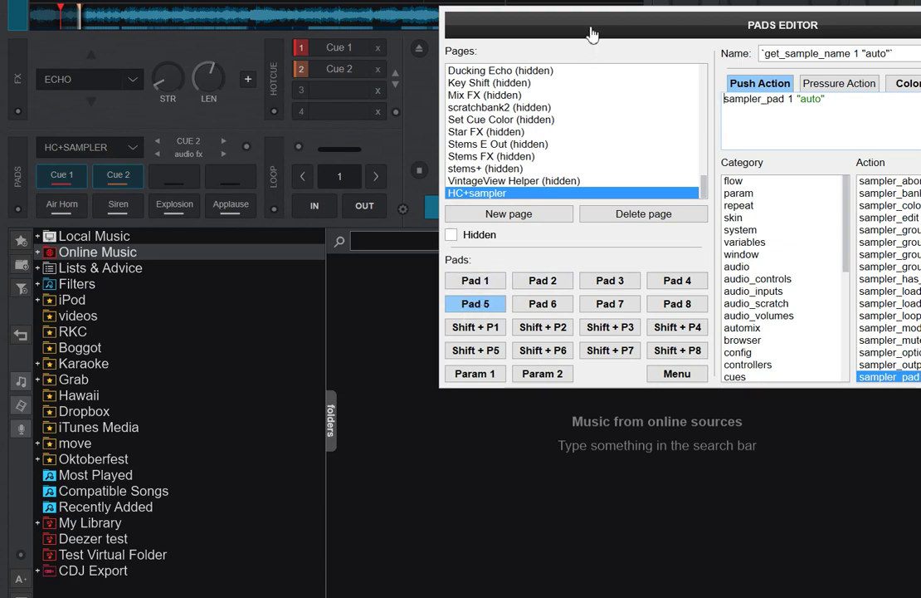
drag(589, 32, 364, 43)
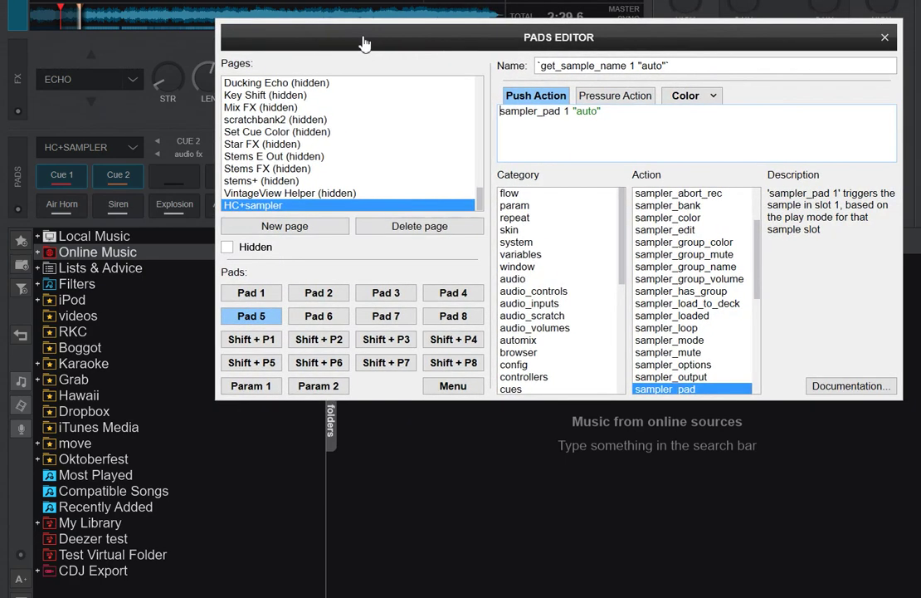
click(256, 299)
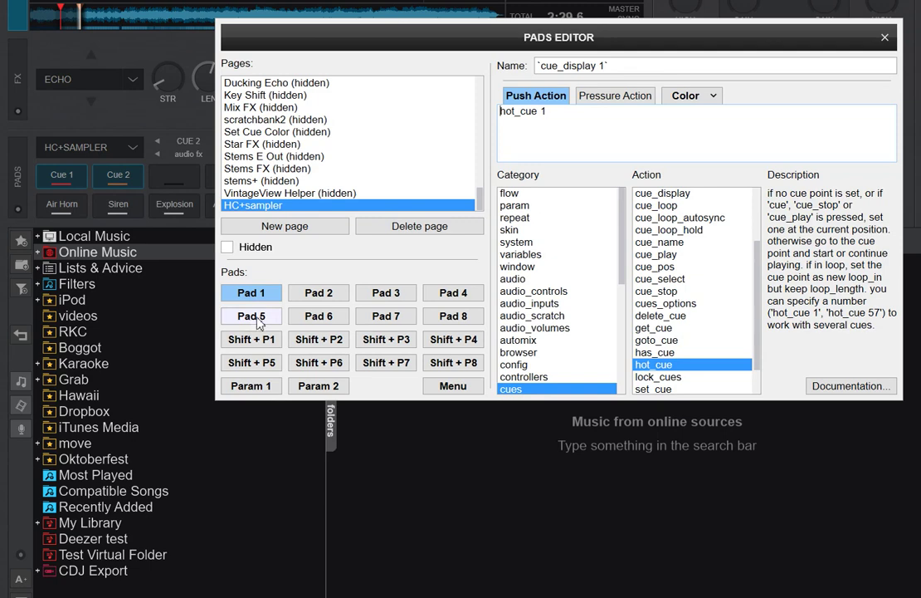
click(260, 320)
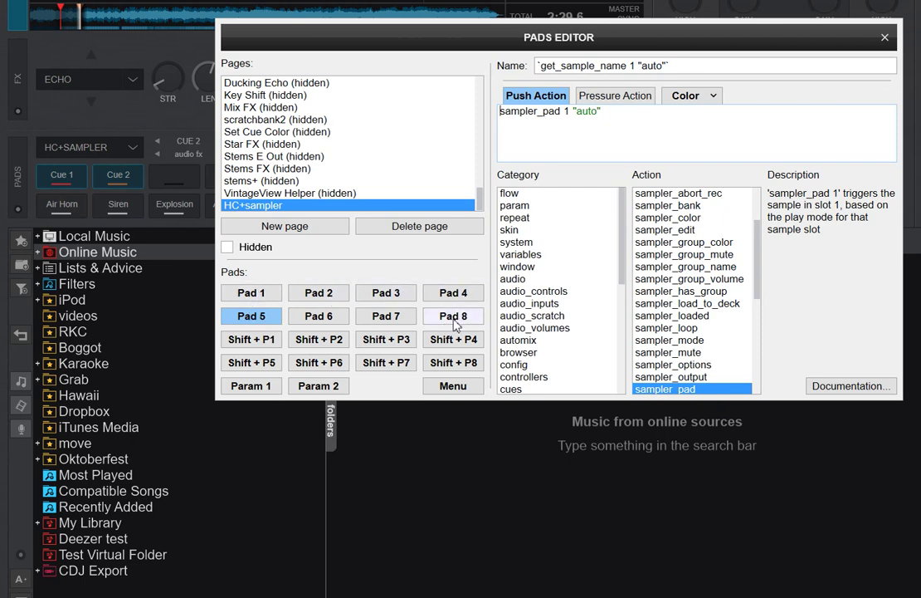
click(264, 296)
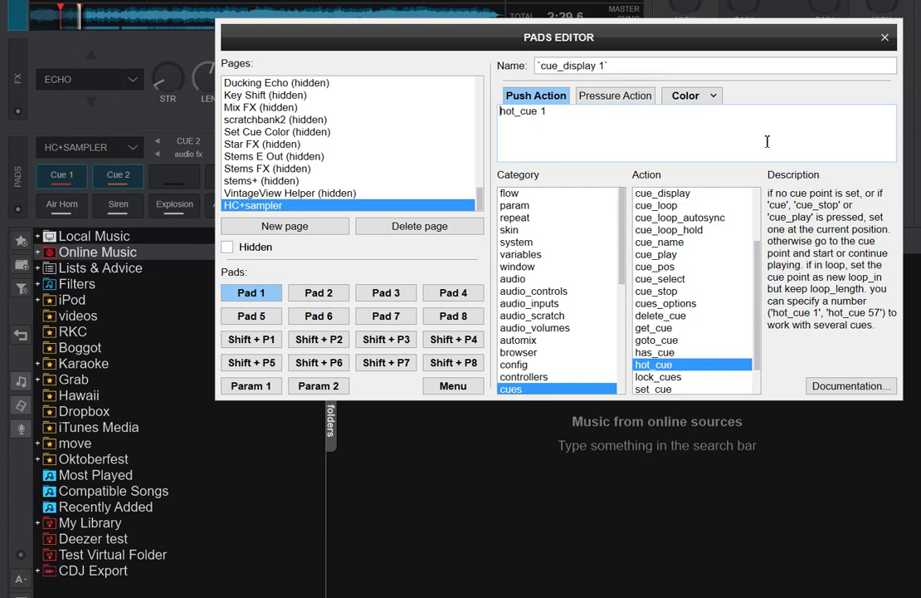
click(884, 39)
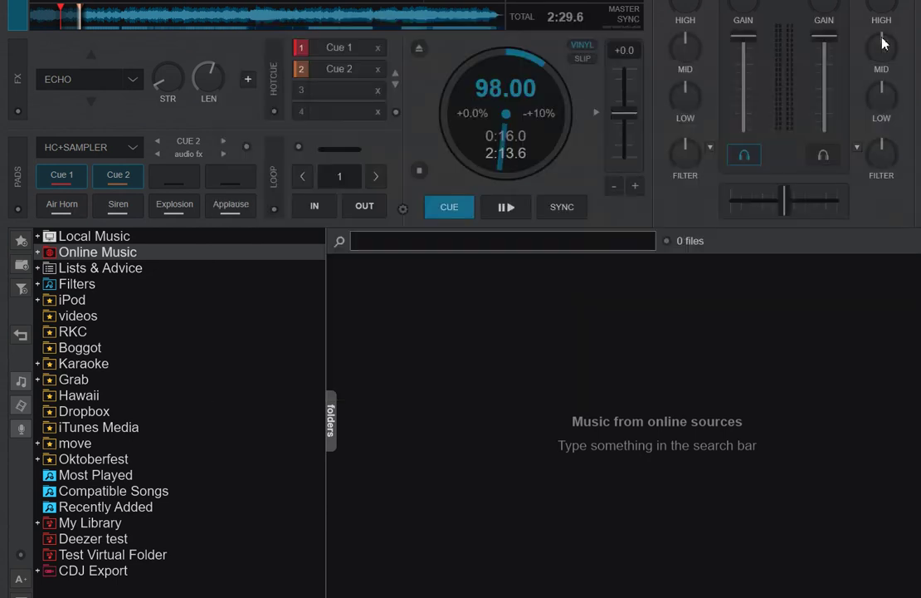
Switch the pads to stems, then add loop rolls as the split's bottom row
click(142, 151)
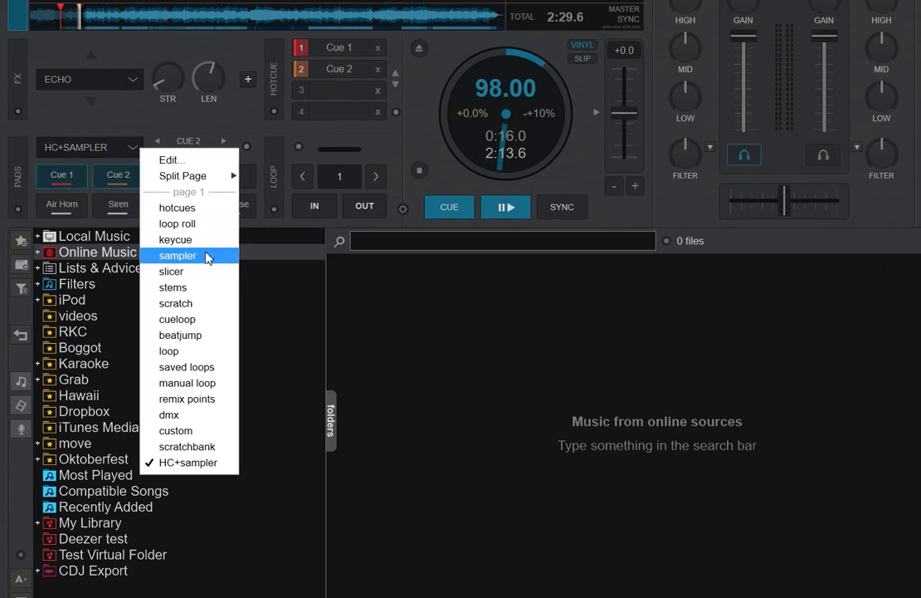
click(196, 289)
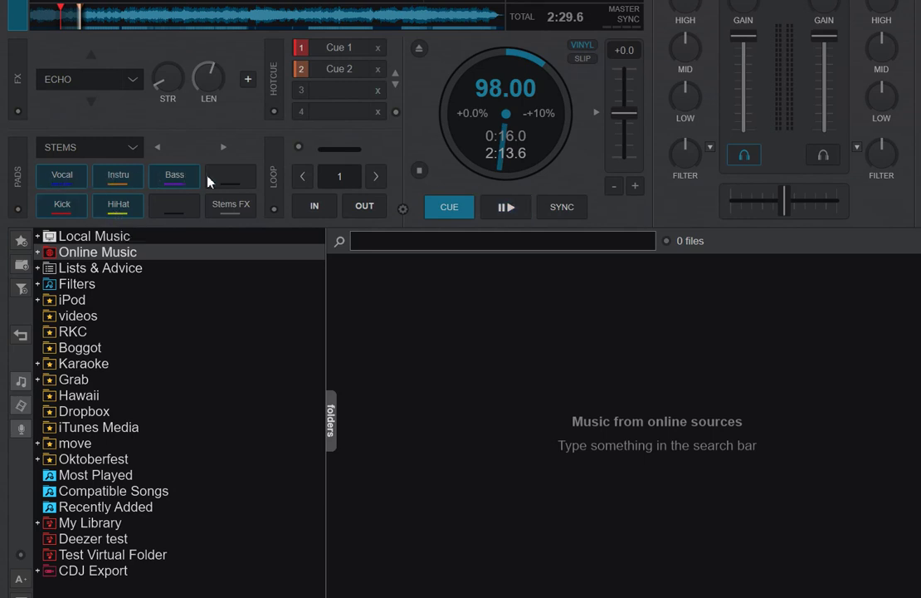
click(138, 151)
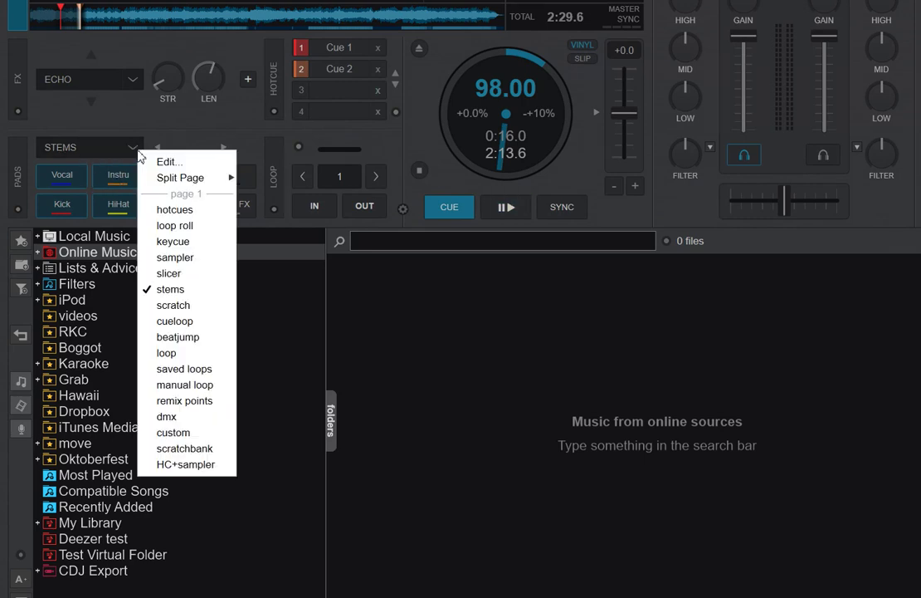
mouse_move(161, 184)
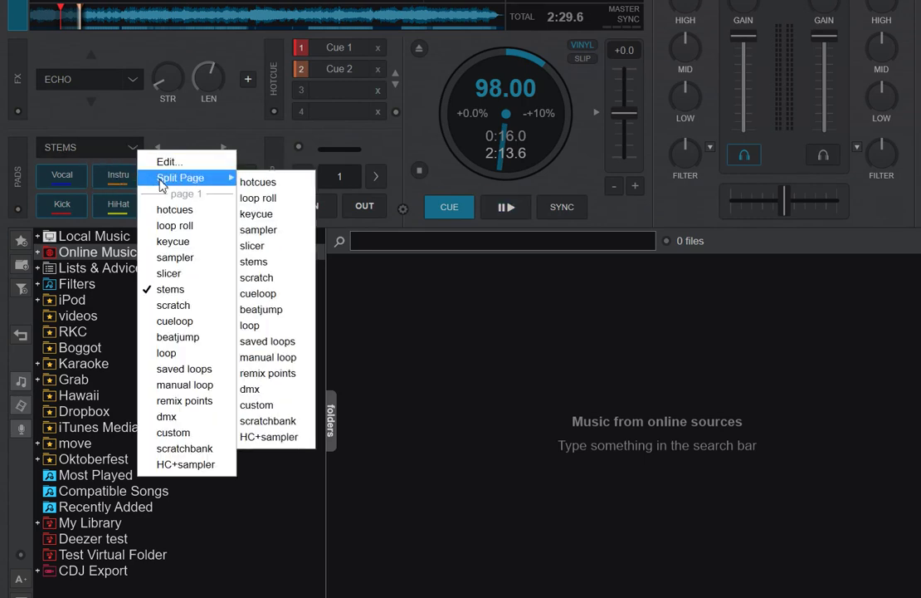
click(286, 199)
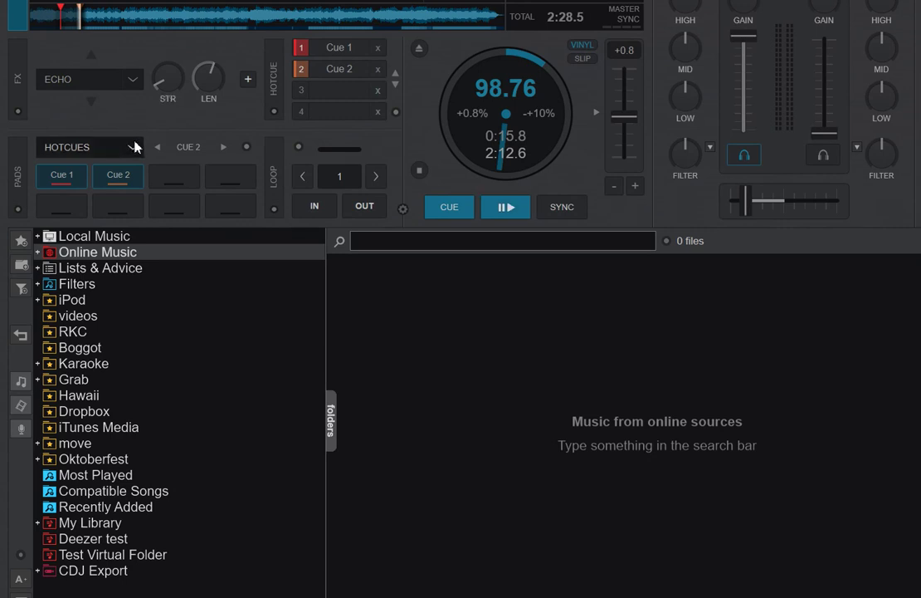
Assign HC+sampler to the PIDDJ400's page 3 in place of effects and load it
click(134, 149)
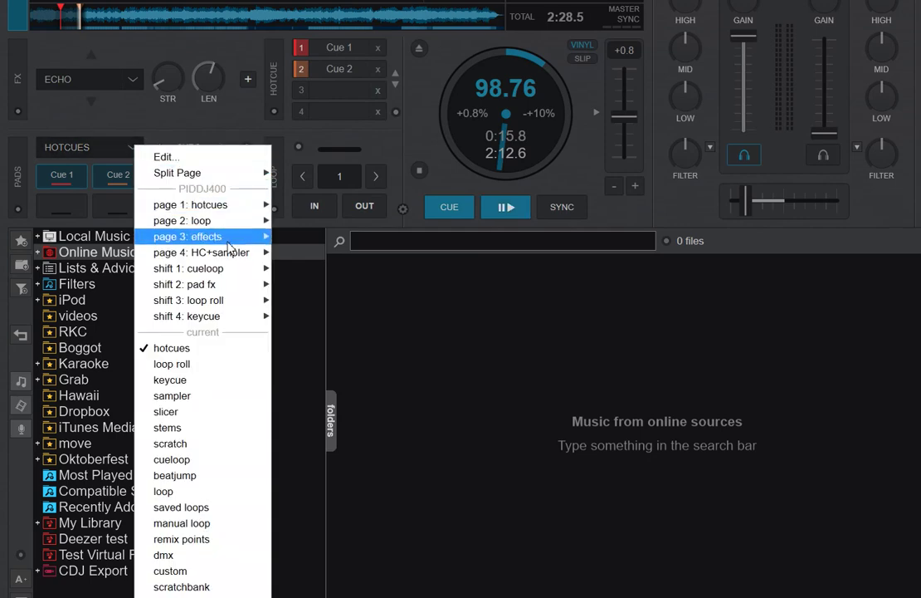
mouse_move(242, 239)
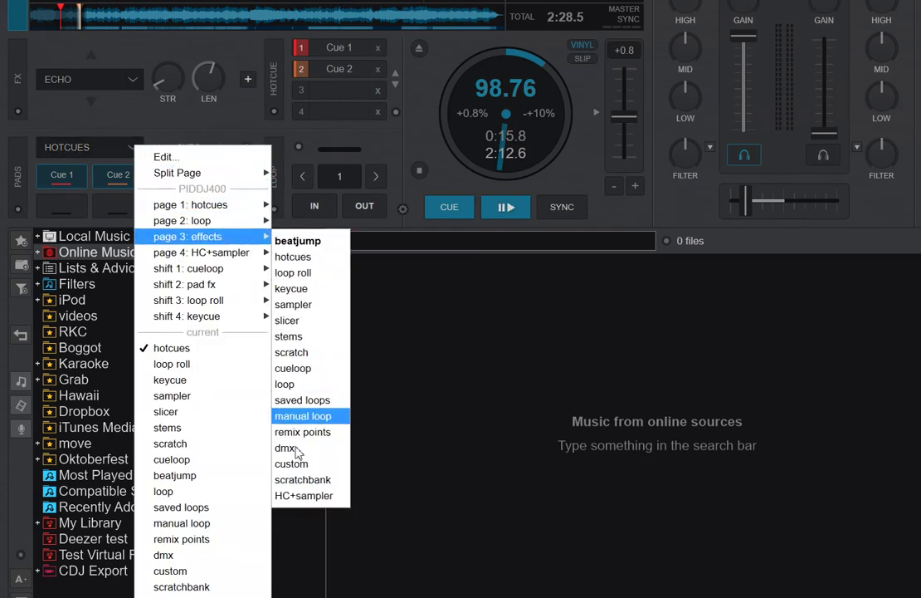
click(299, 496)
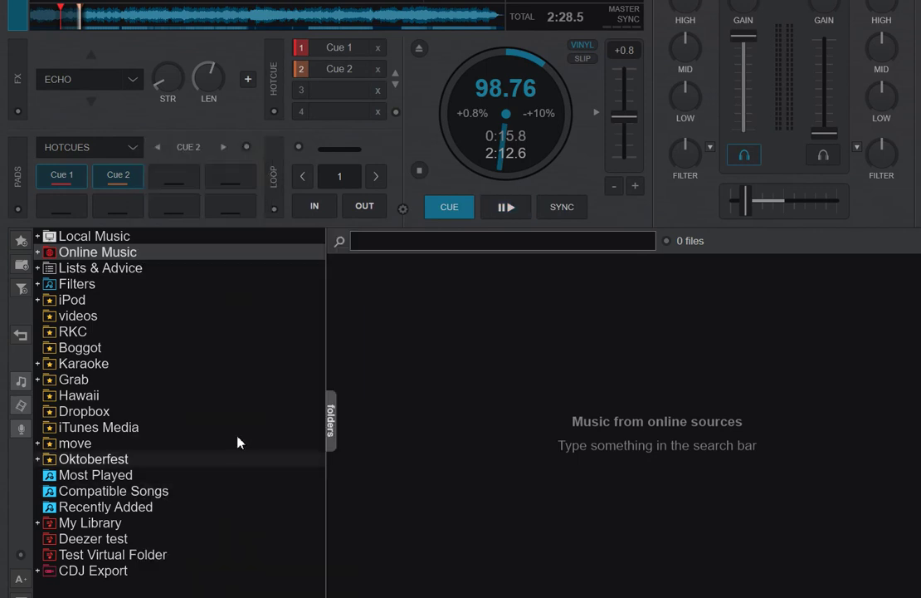
click(157, 147)
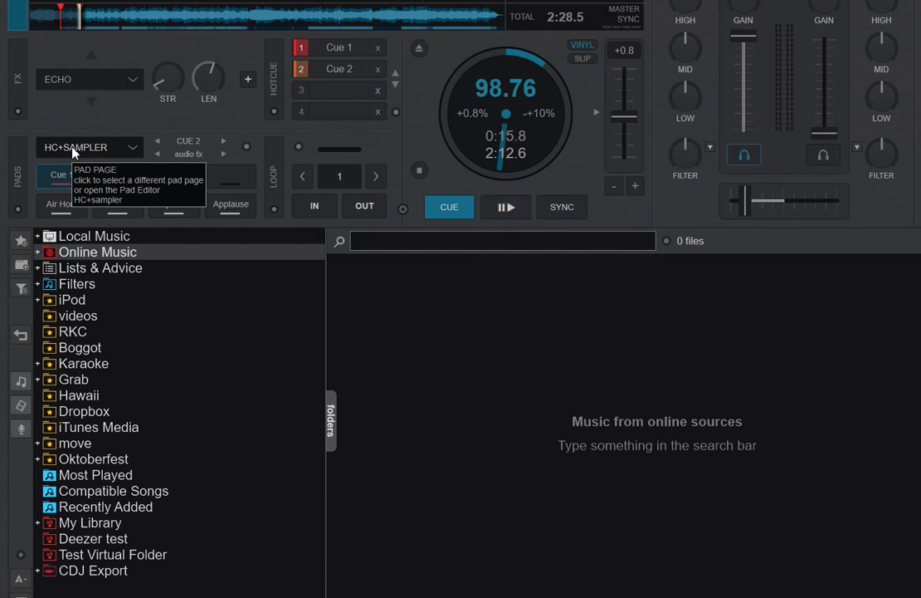
Go from plain hotcues to the HC+LOOP page 4 with 1, 2, 4, 8 loop pads
click(73, 149)
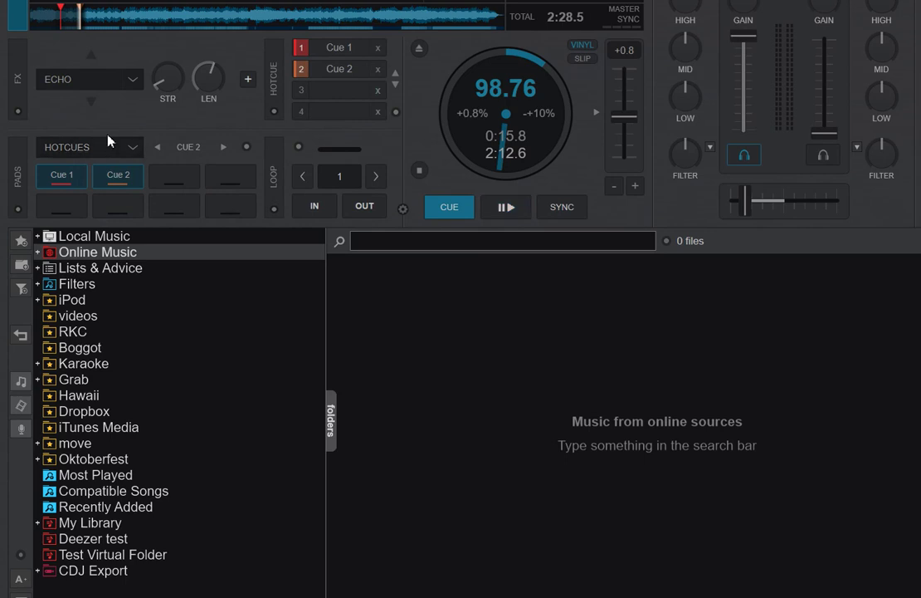
scroll(107, 139, down, 1)
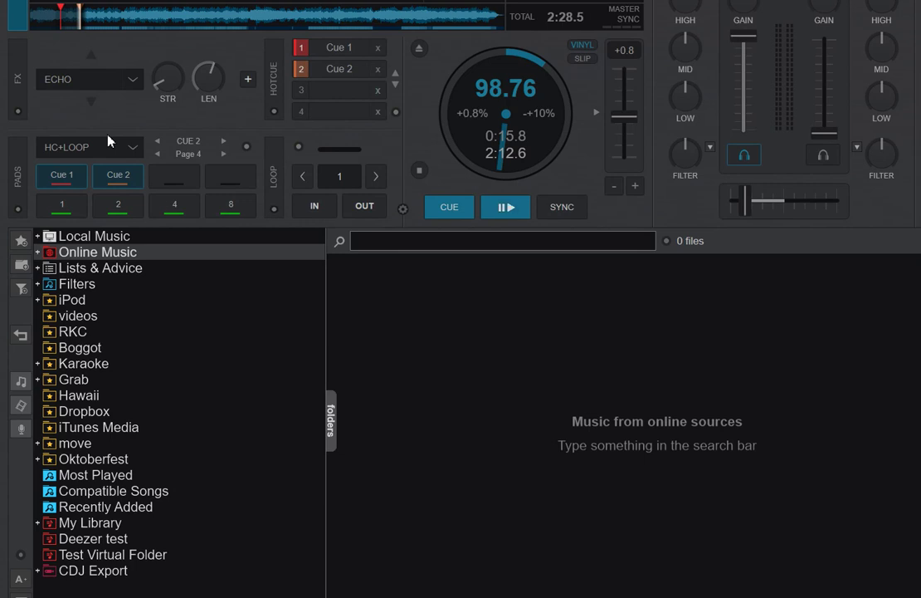
Play from Cue 1, loop 2 then 1 beat, return to Cue 1, and restore HOTCUES
key(1)
key(1)
key(1)
key(1)
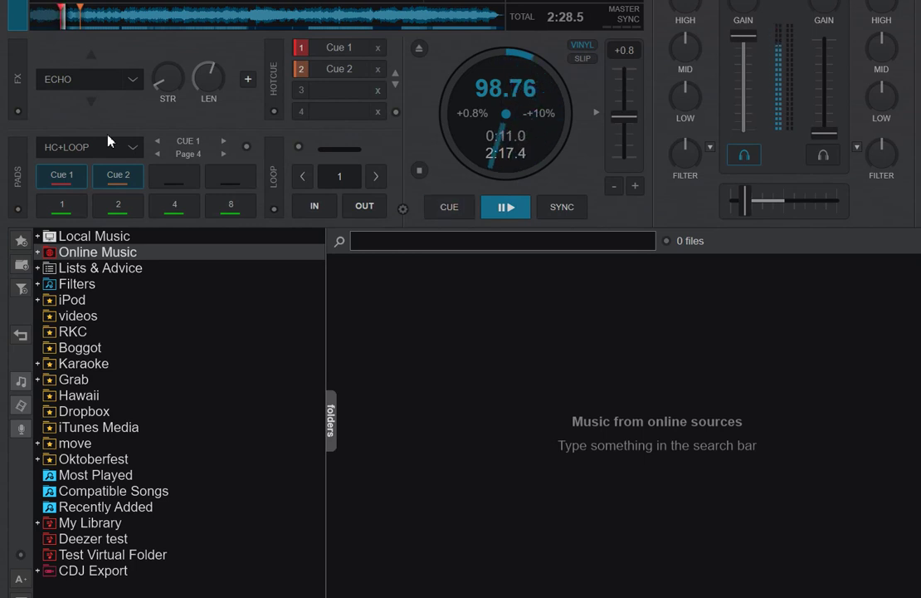
key(l)
key(Left)
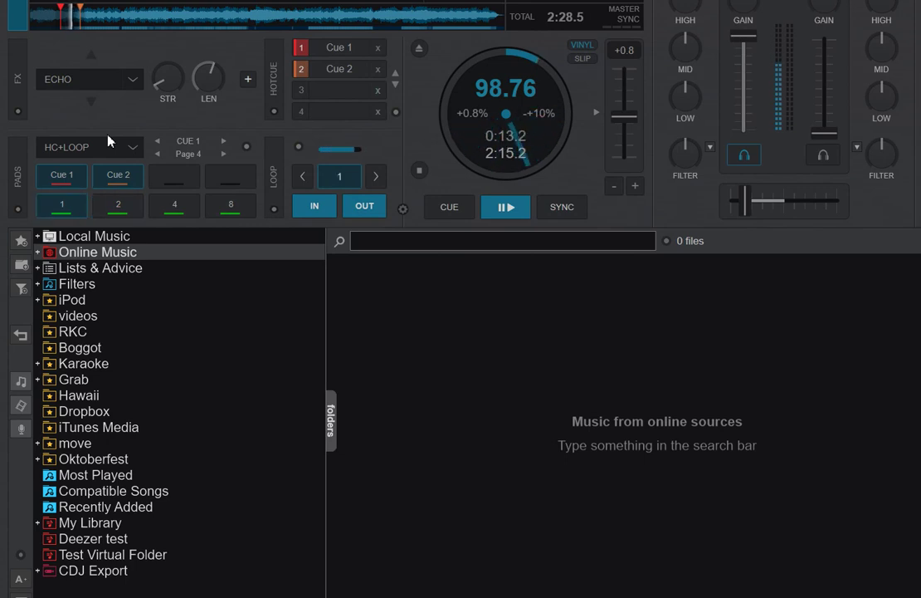
key(Right)
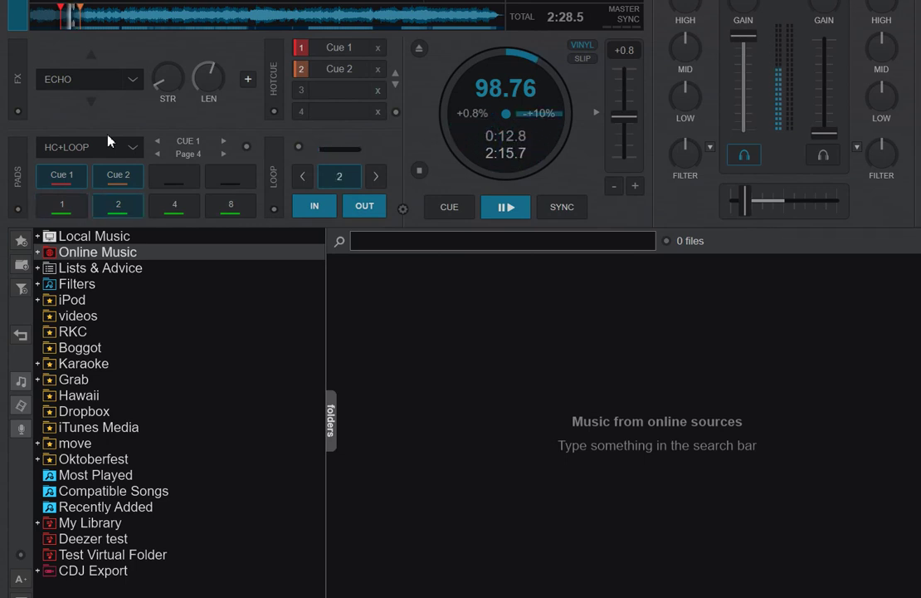
key(Left)
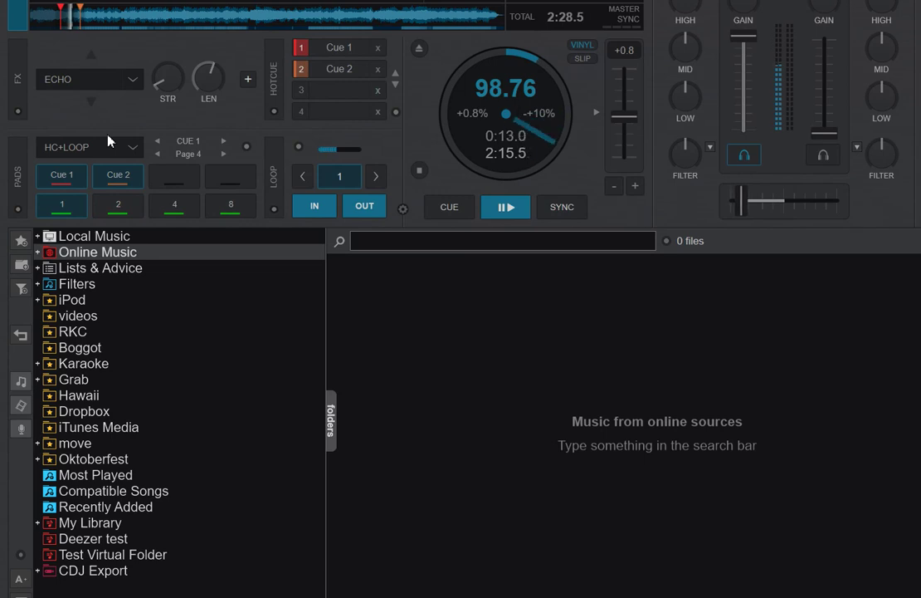
key(1)
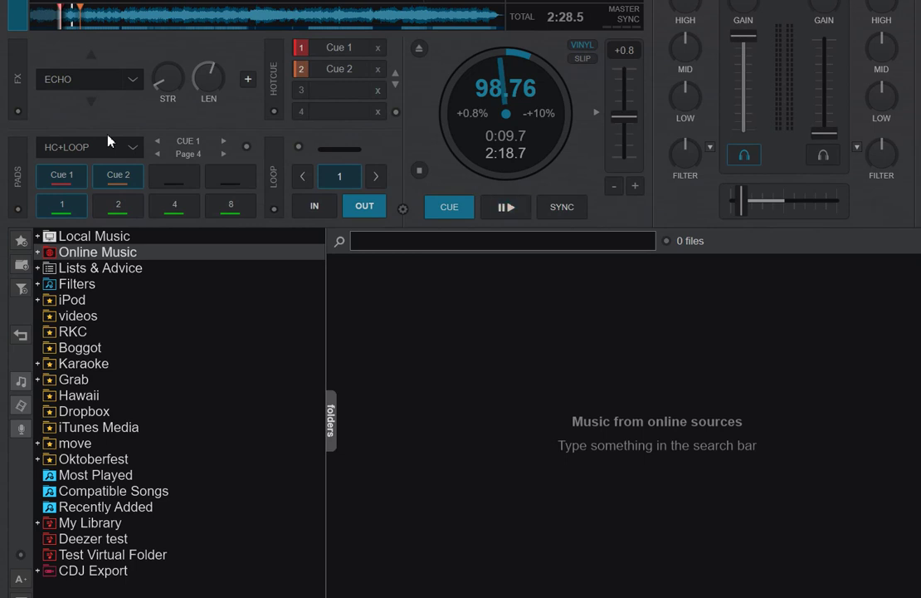
scroll(109, 139, up, 1)
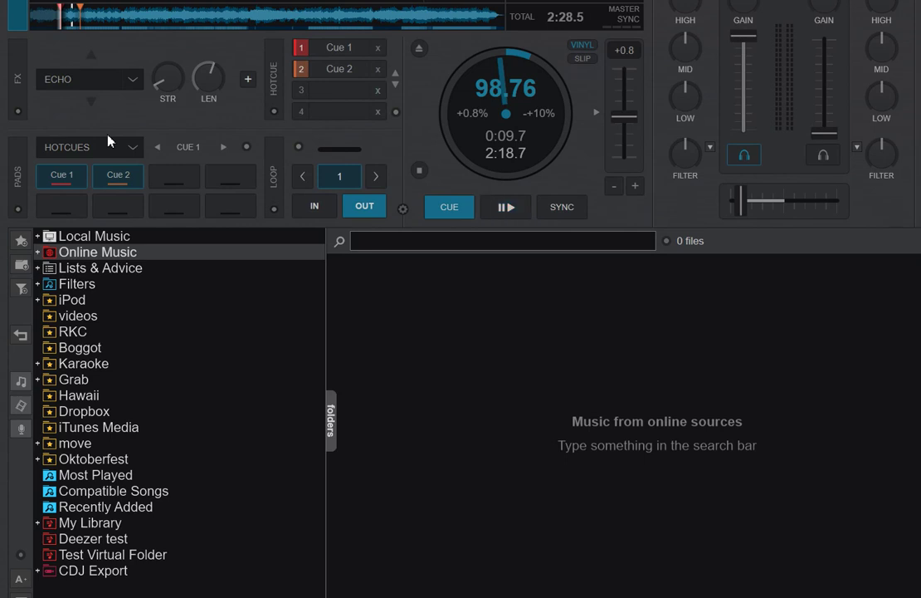